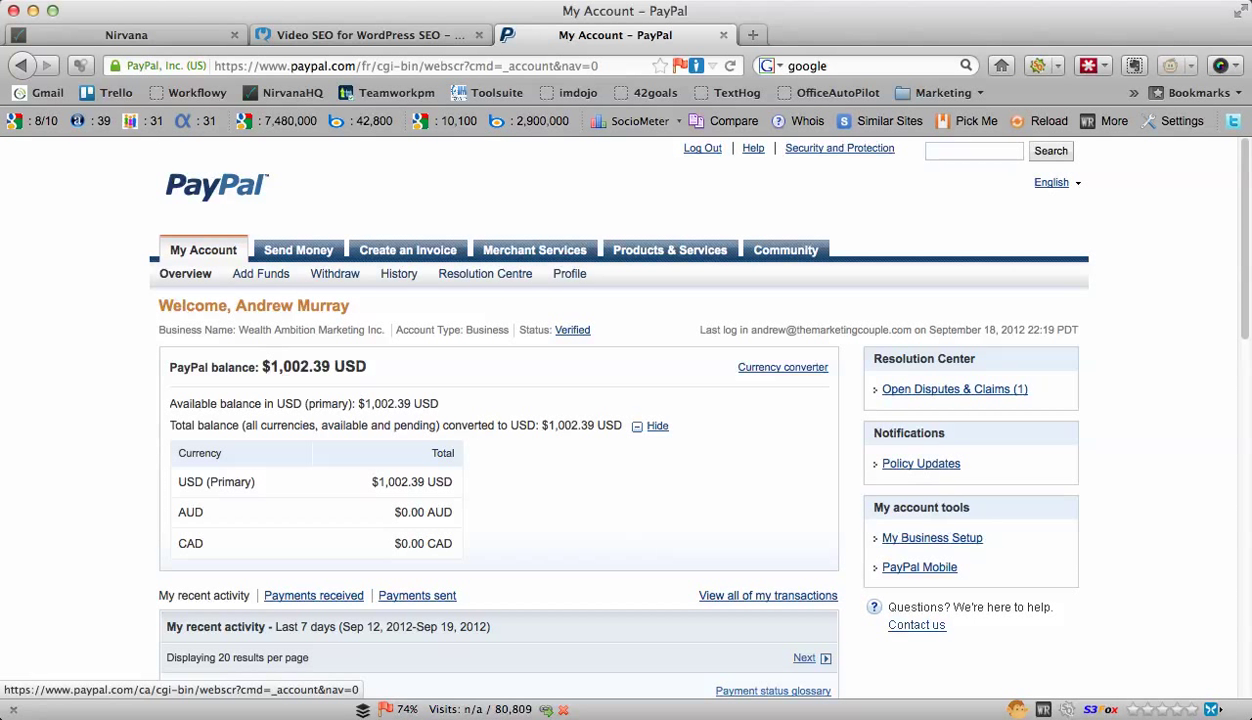
- Open My Profile on the My money section from the Profile sub-tab under My Account
{"action": "left_click", "coordinate": [569, 273]}
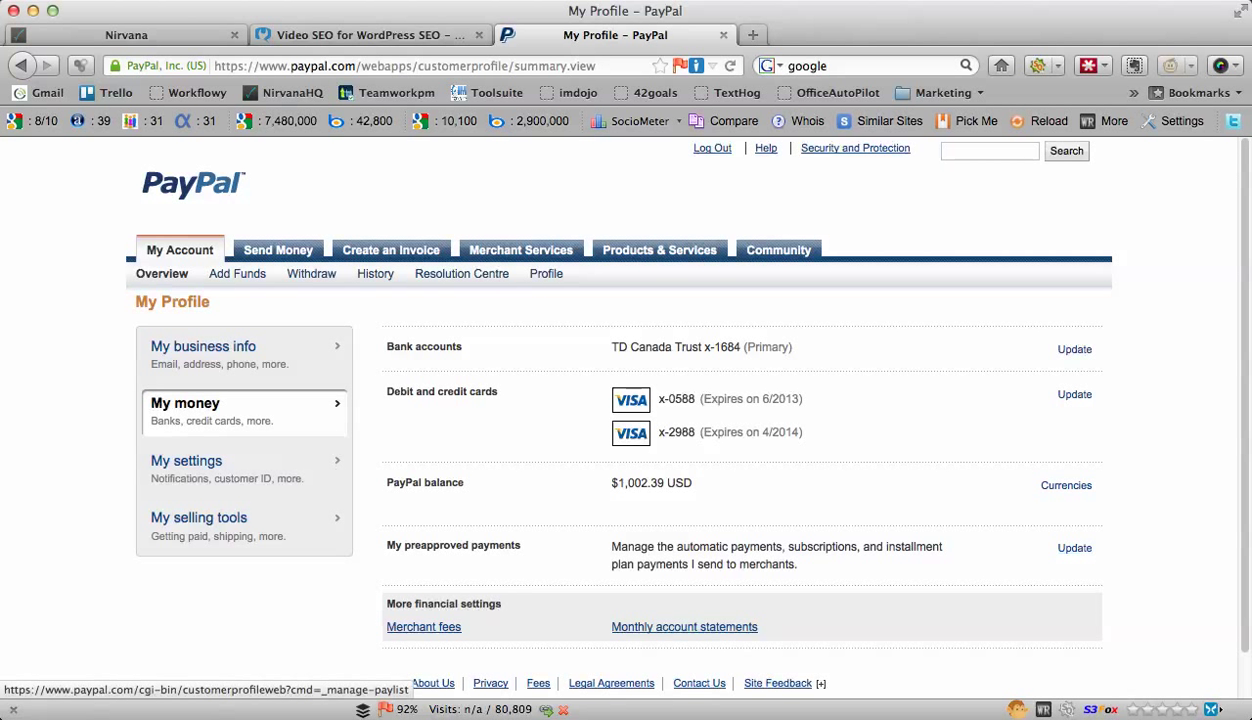
- Open My preapproved payments and filter its status to Active
{"action": "left_click", "coordinate": [1074, 548]}
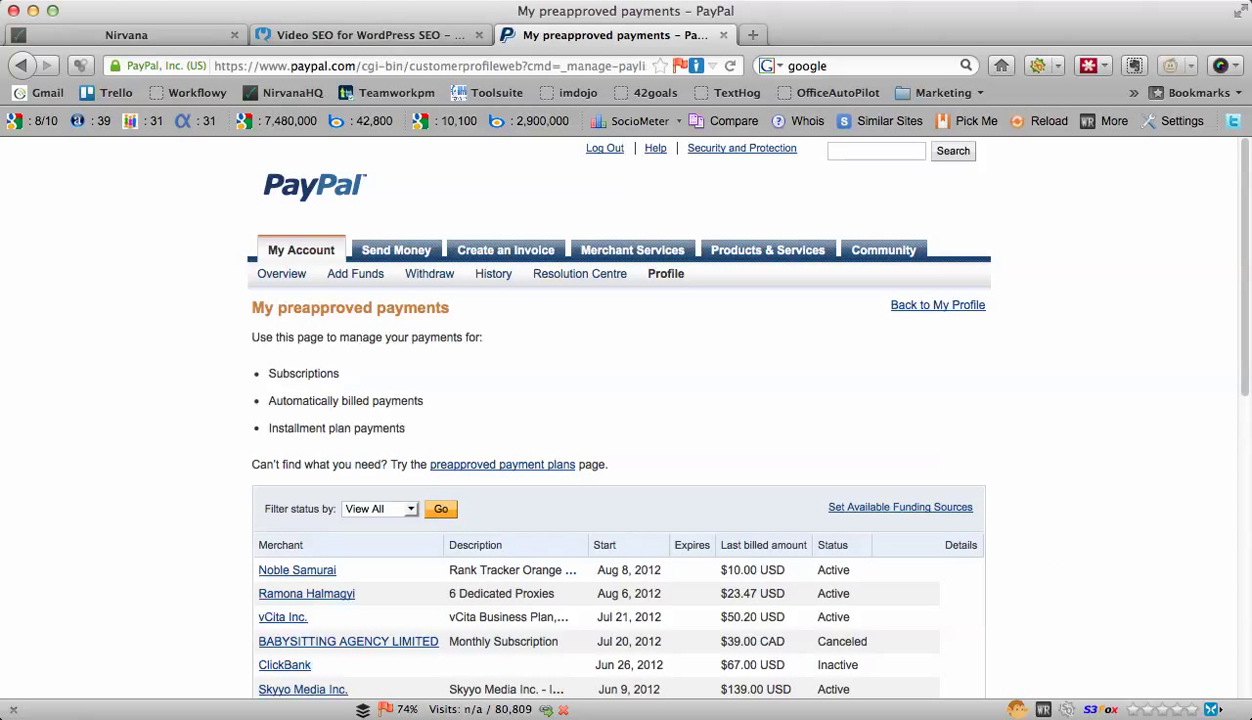
{"action": "scroll", "coordinate": [620, 420], "scroll_direction": "down", "scroll_amount": 3}
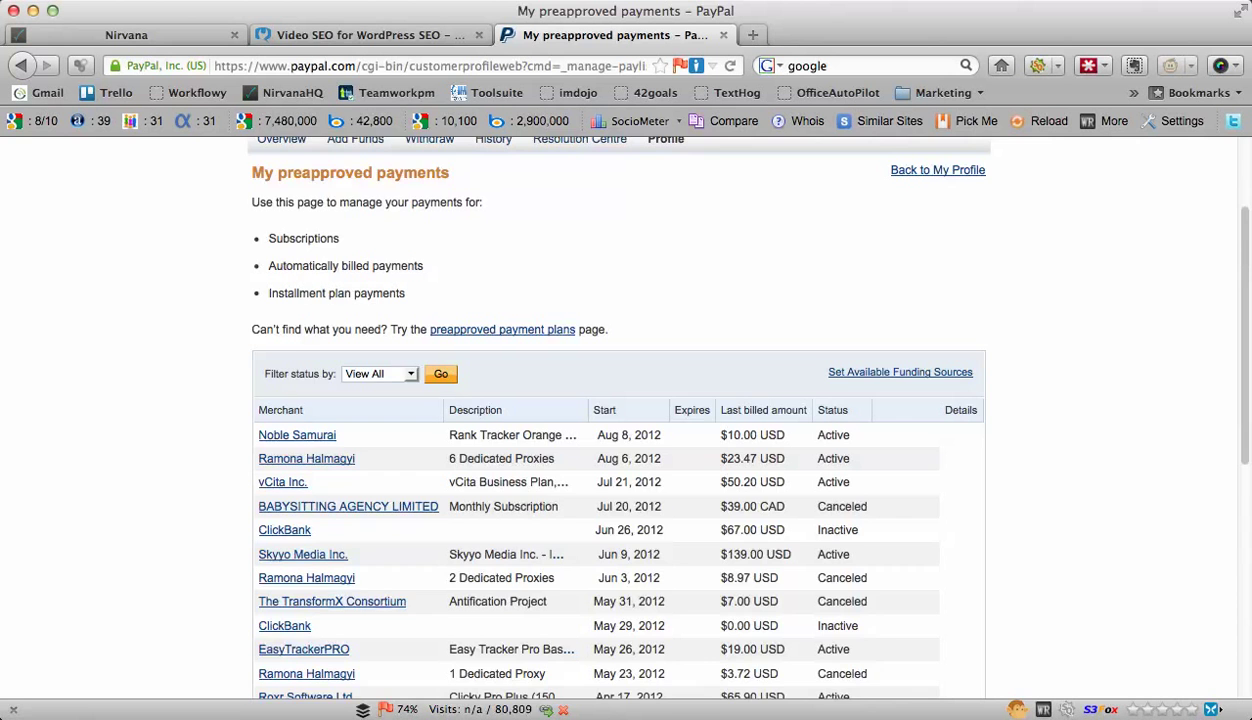
{"action": "scroll", "coordinate": [620, 420], "scroll_direction": "down", "scroll_amount": 4}
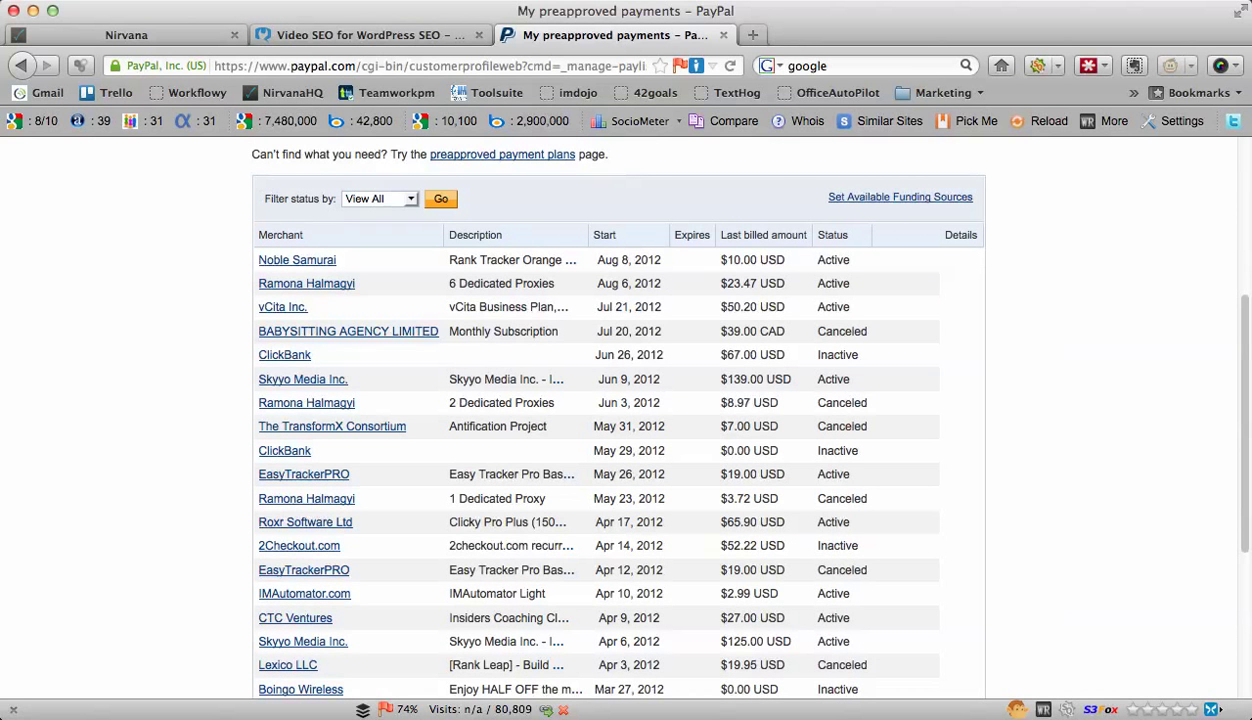
{"action": "scroll", "coordinate": [620, 420], "scroll_direction": "up", "scroll_amount": 2}
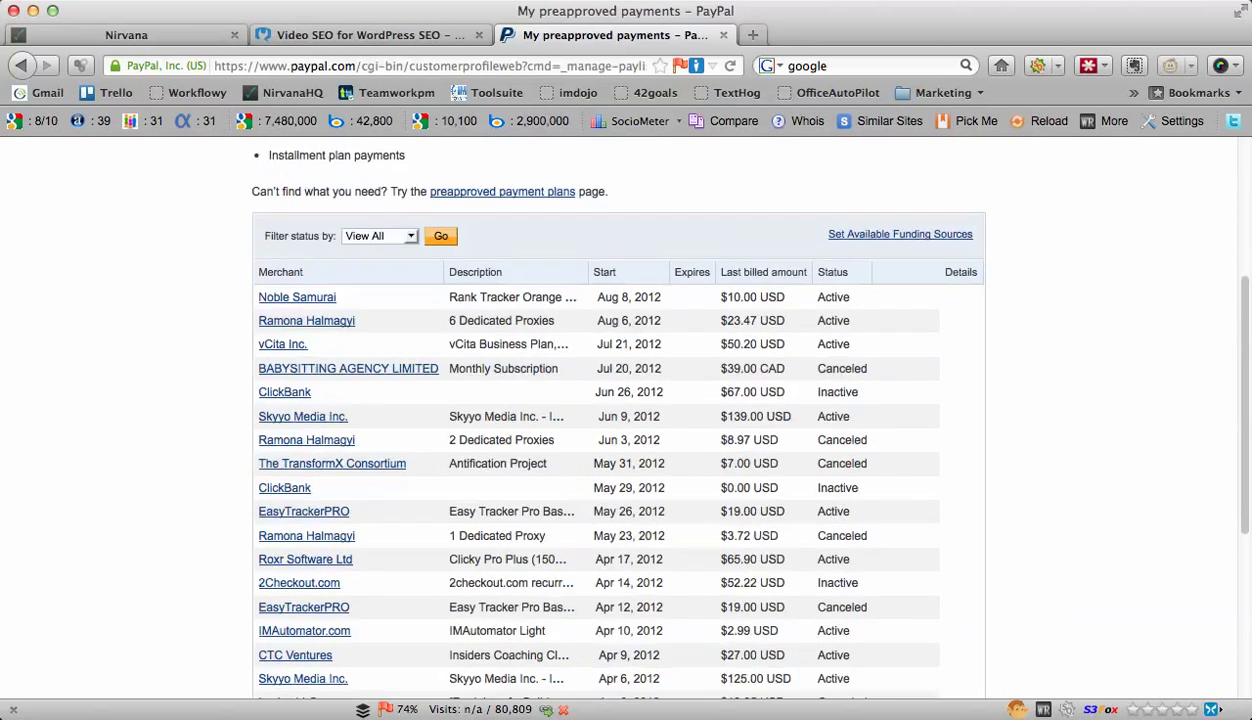
{"action": "left_click", "coordinate": [378, 306]}
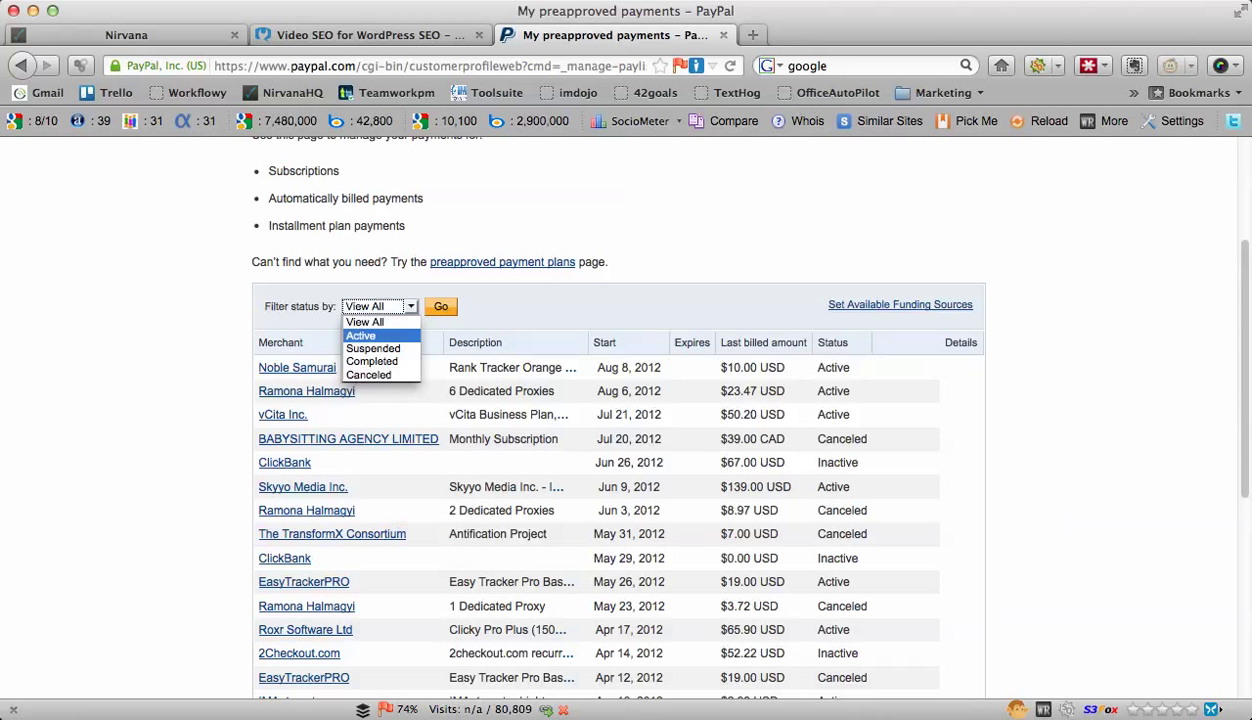
{"action": "left_click", "coordinate": [363, 335]}
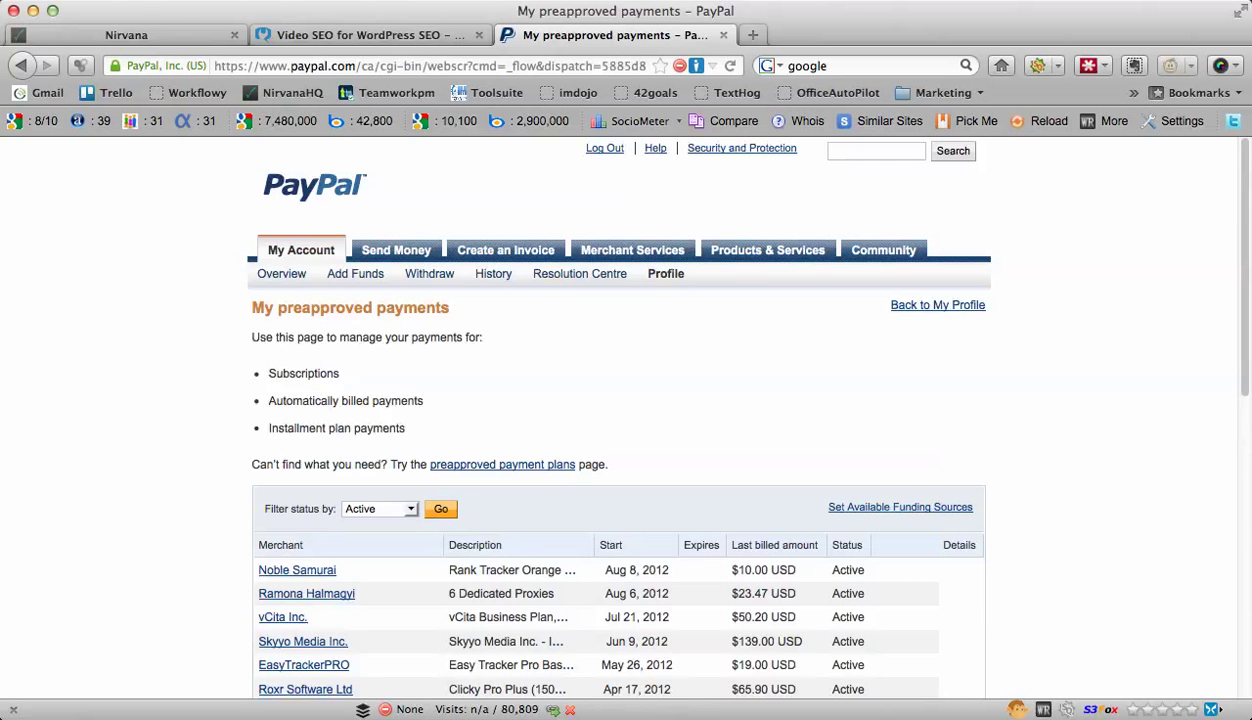
- Open the CTC Ventures Insiders Coaching Club recurring payment from the Active list
{"action": "scroll", "coordinate": [620, 420], "scroll_direction": "down", "scroll_amount": 5}
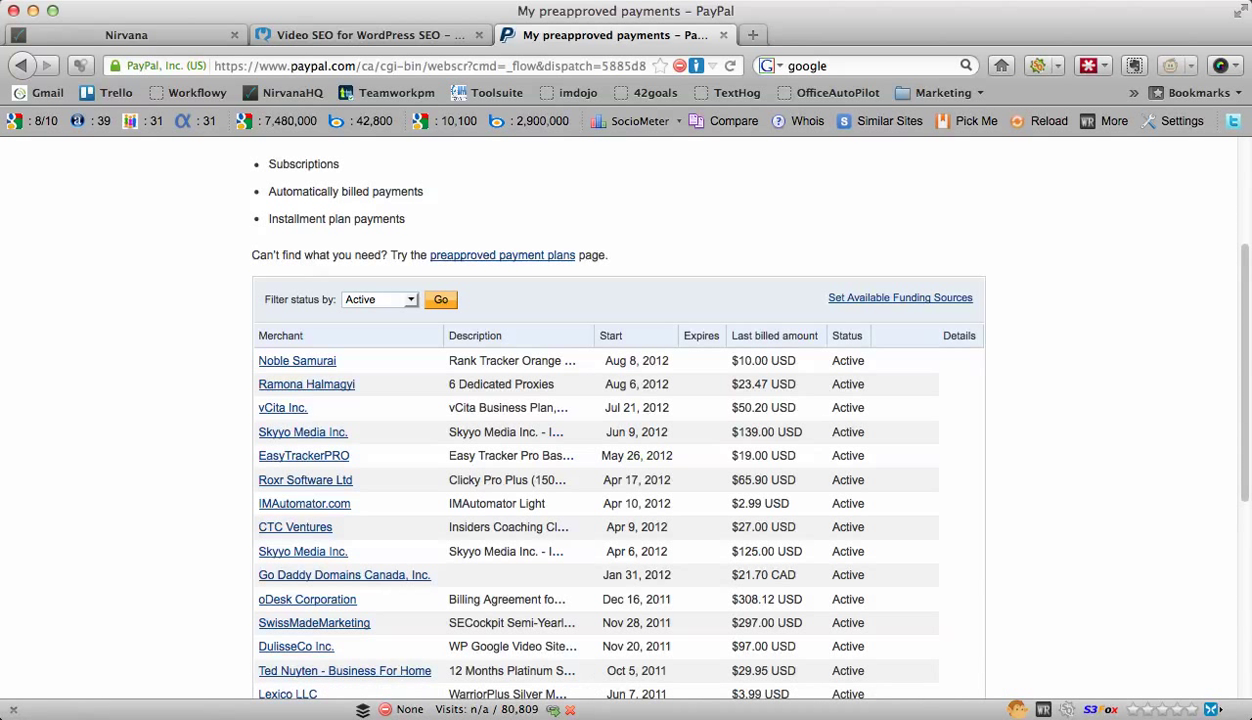
{"action": "scroll", "coordinate": [618, 420], "scroll_direction": "down", "scroll_amount": 1}
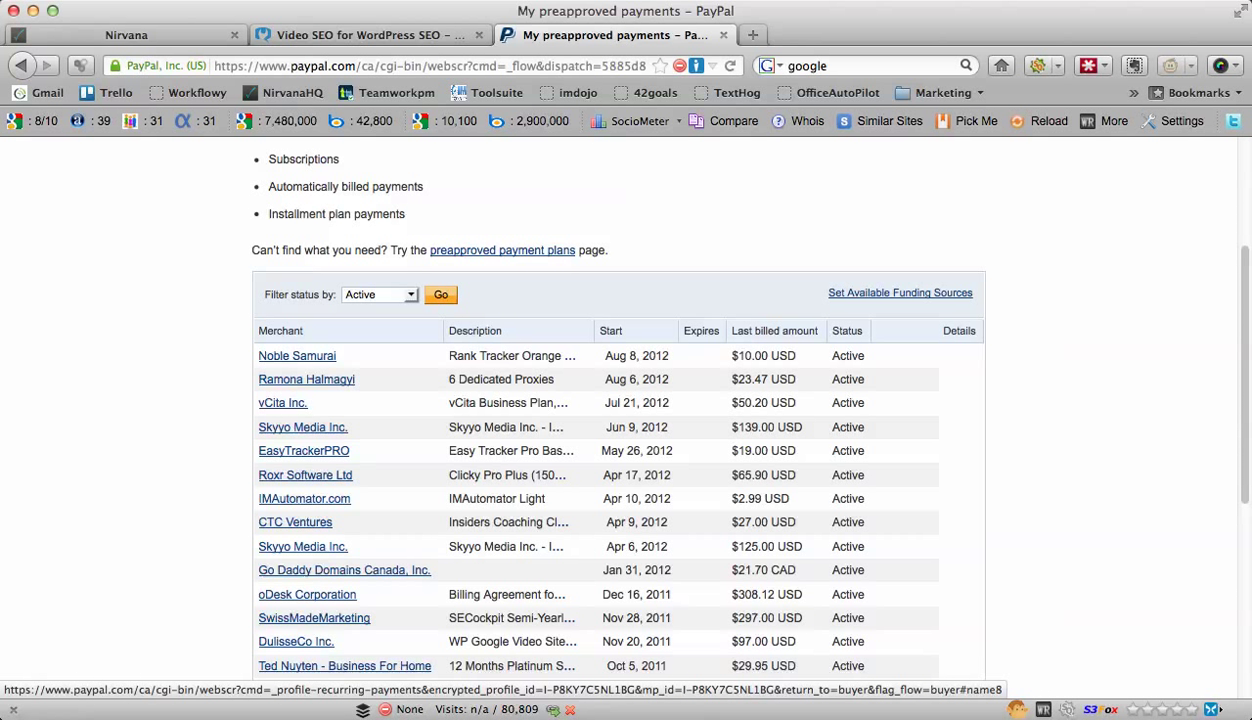
{"action": "left_click", "coordinate": [302, 546]}
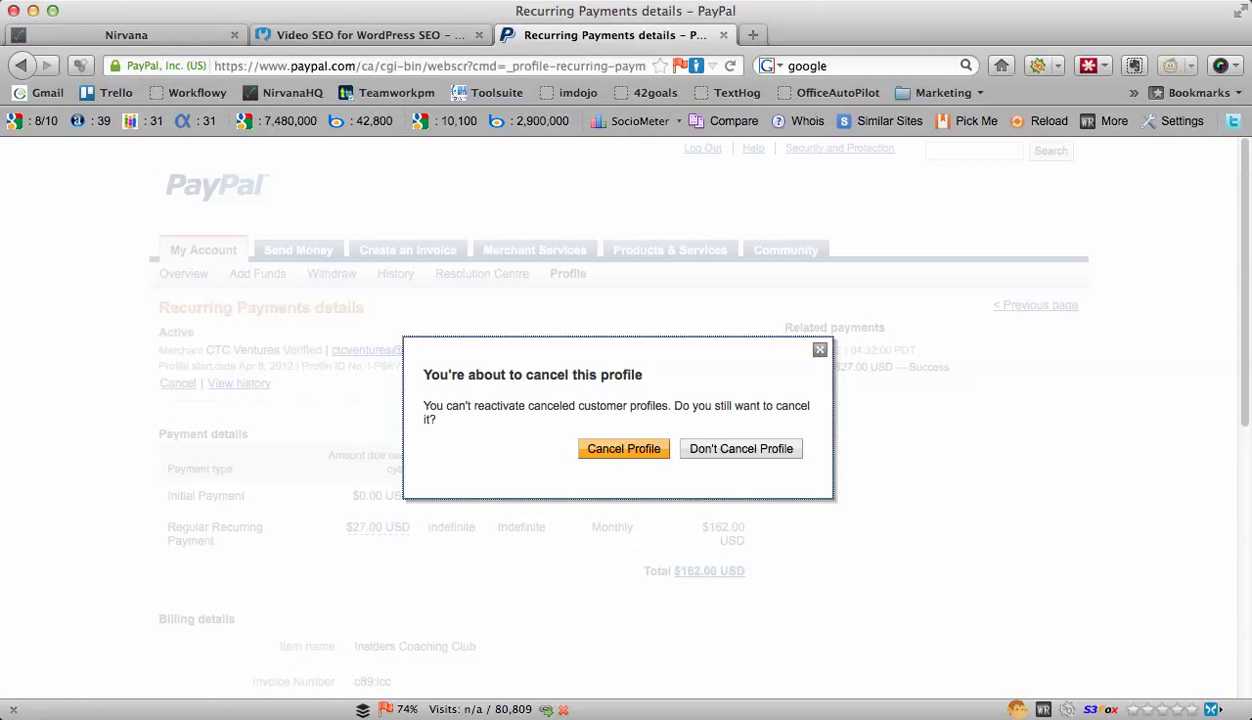
- Confirm canceling the CTC Ventures profile billed $27.00 monthly
{"action": "key", "text": "Return"}
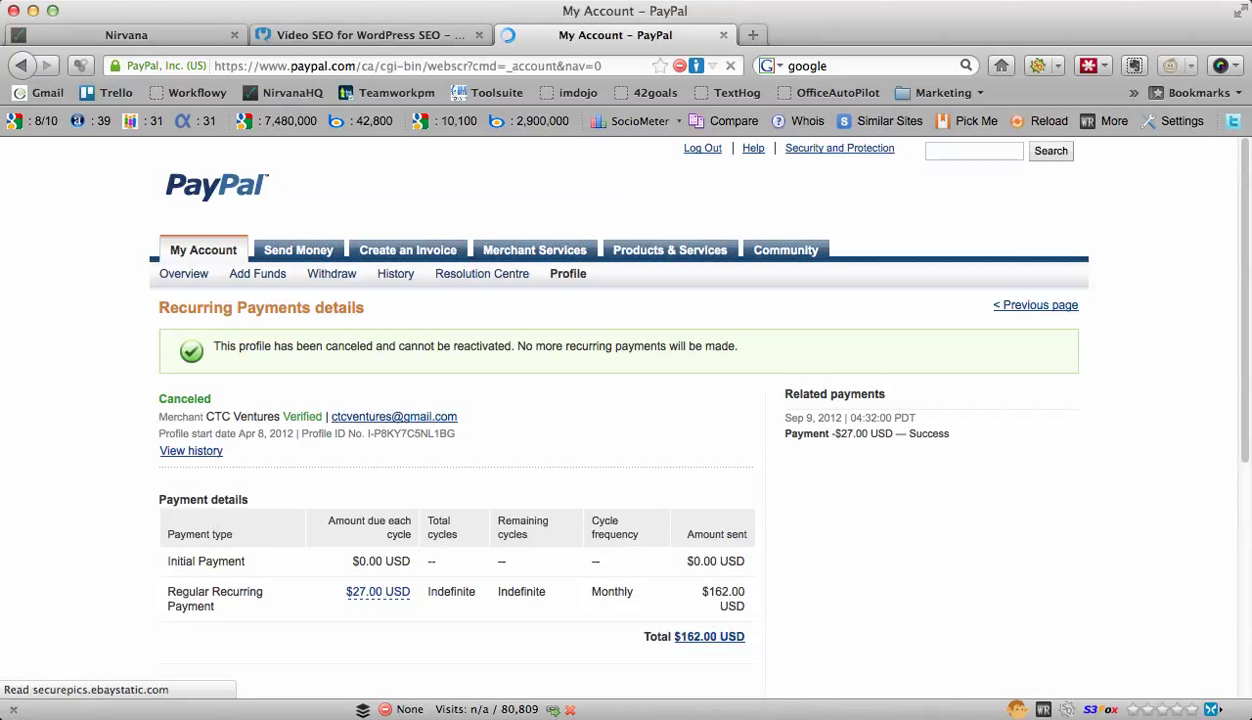
- Open History Basic Search listing activity from Aug 20 to Sep 19, 2012
{"action": "mouse_move", "coordinate": [398, 273]}
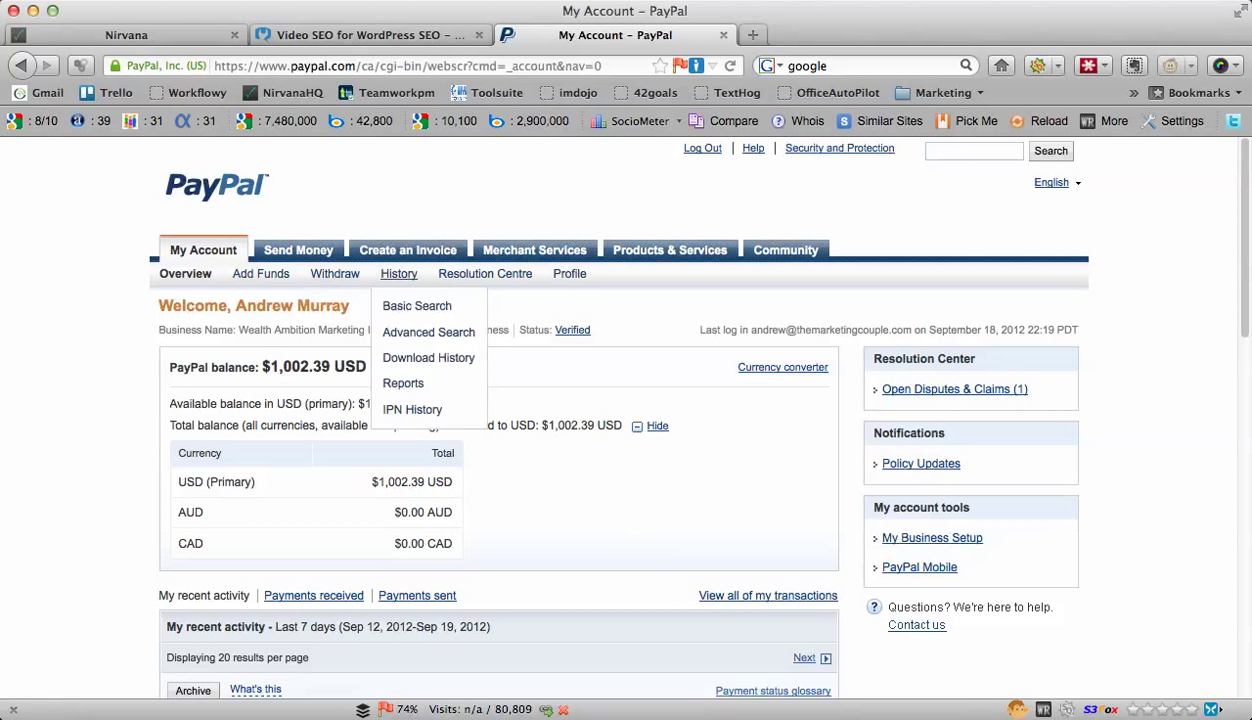
{"action": "left_click", "coordinate": [416, 306]}
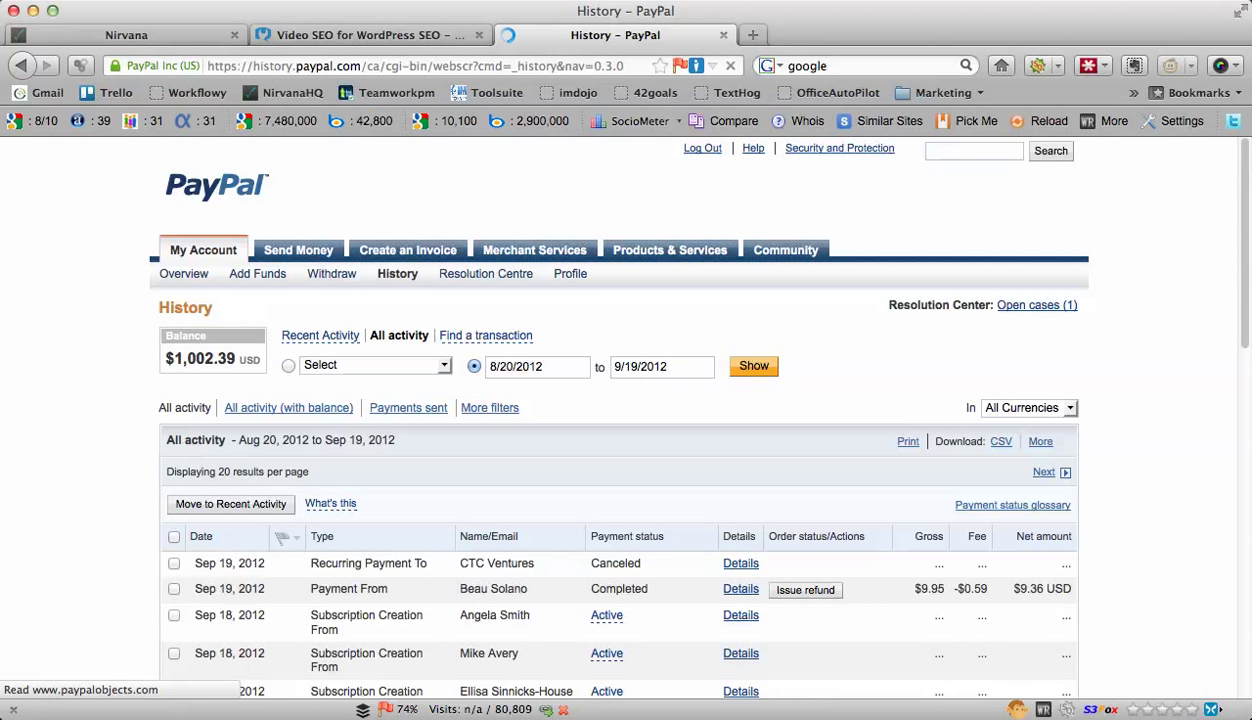
- Filter history via More filters to Subscriptions and agreements > Recurring payments > My profiles
{"action": "scroll", "coordinate": [620, 420], "scroll_direction": "down", "scroll_amount": 2}
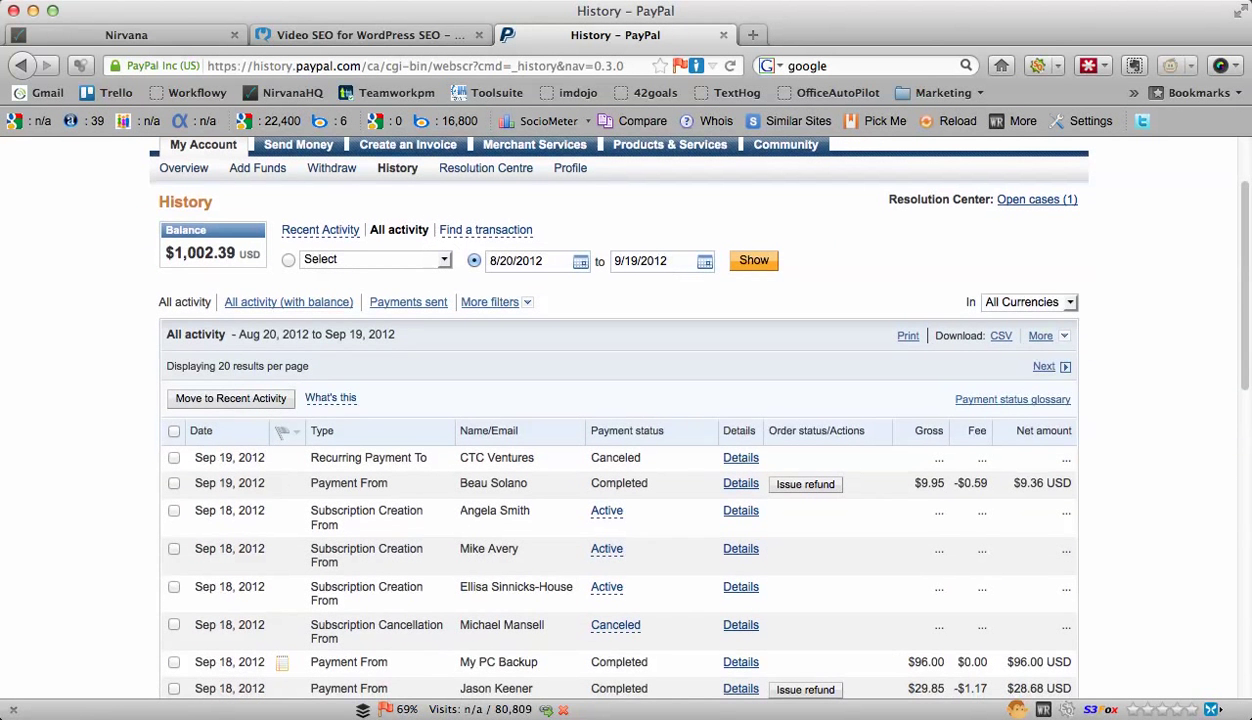
{"action": "left_click", "coordinate": [490, 301]}
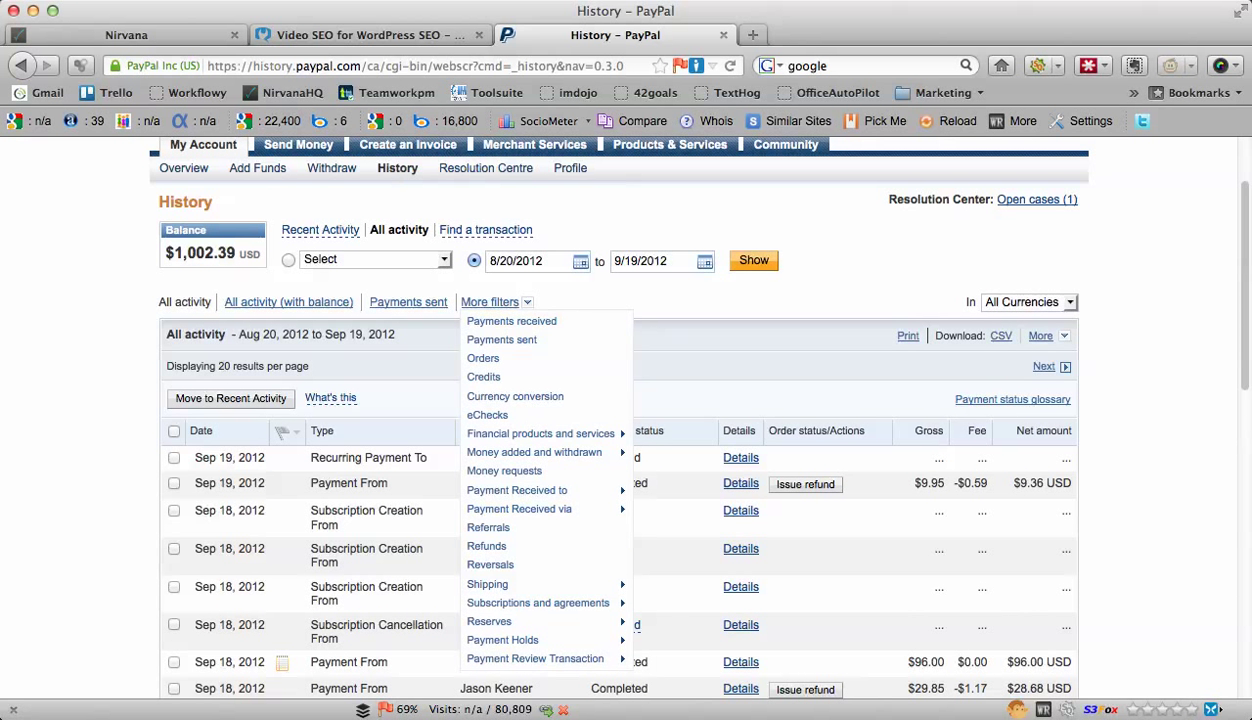
{"action": "mouse_move", "coordinate": [519, 508]}
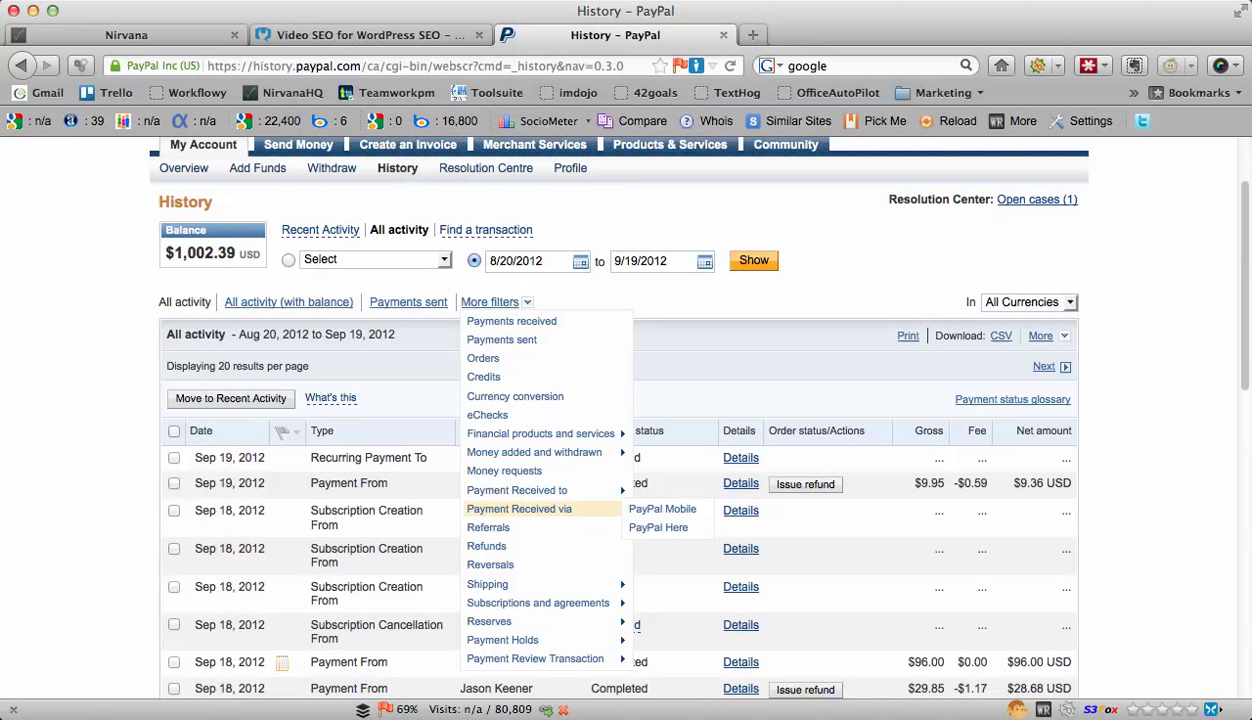
{"action": "mouse_move", "coordinate": [537, 602]}
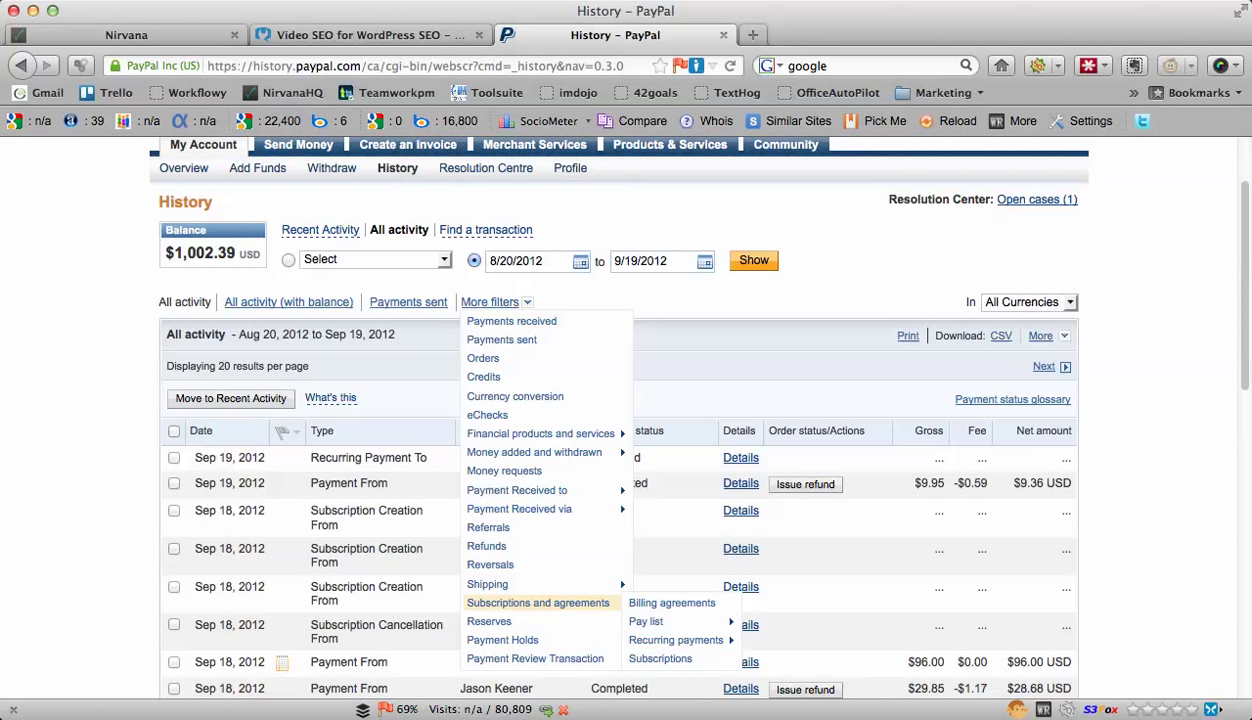
{"action": "mouse_move", "coordinate": [675, 640]}
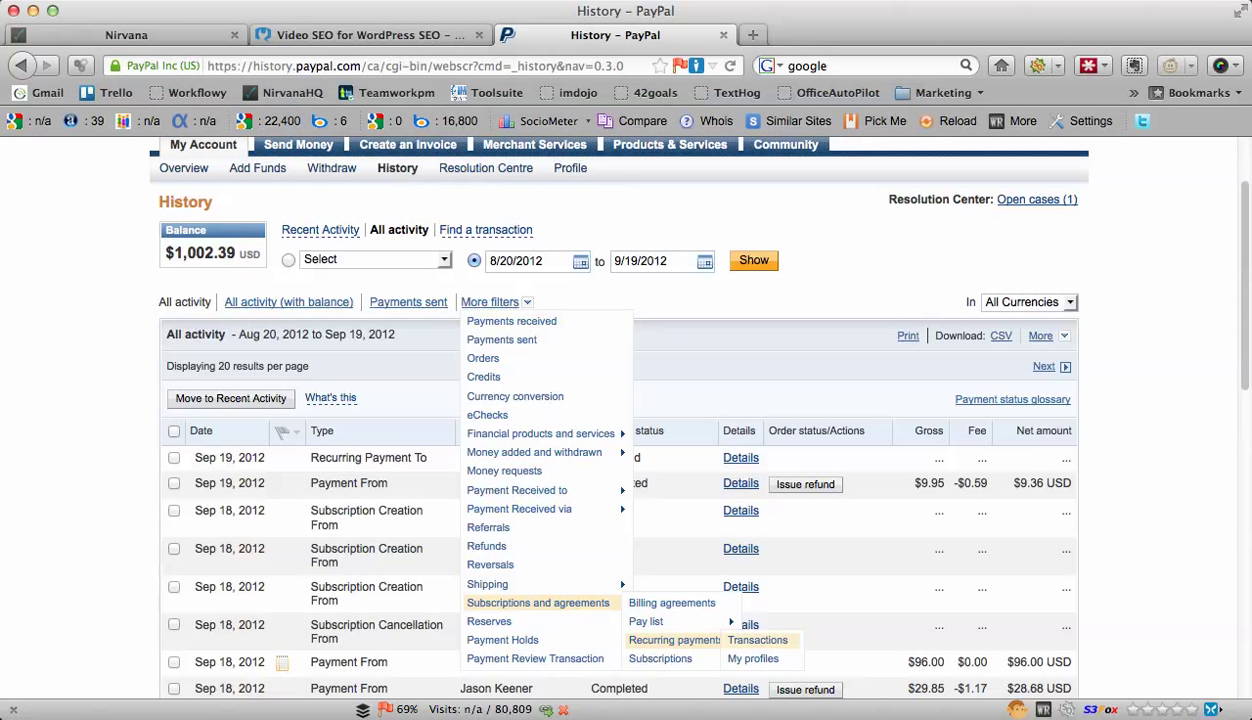
{"action": "left_click", "coordinate": [753, 658]}
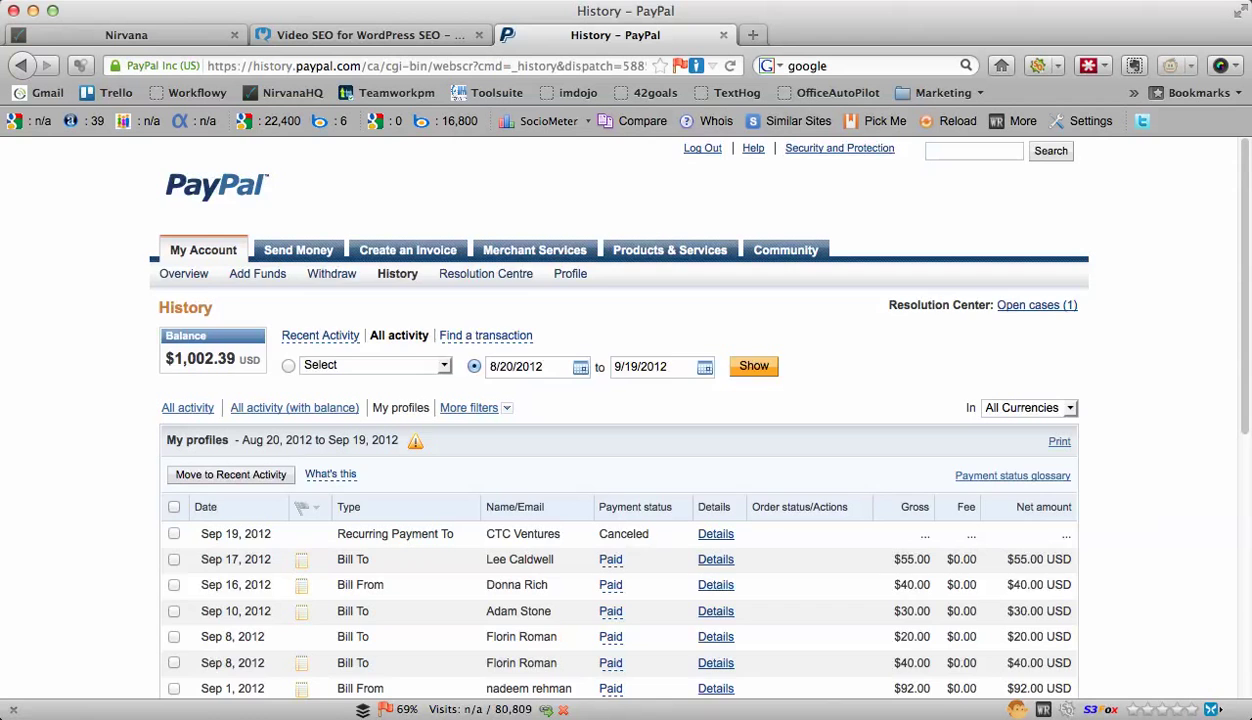
- Review the My profiles list down to the Aug 20 $333.34 Sent bill, then bring up More filters
{"action": "scroll", "coordinate": [685, 410], "scroll_direction": "down", "scroll_amount": 2}
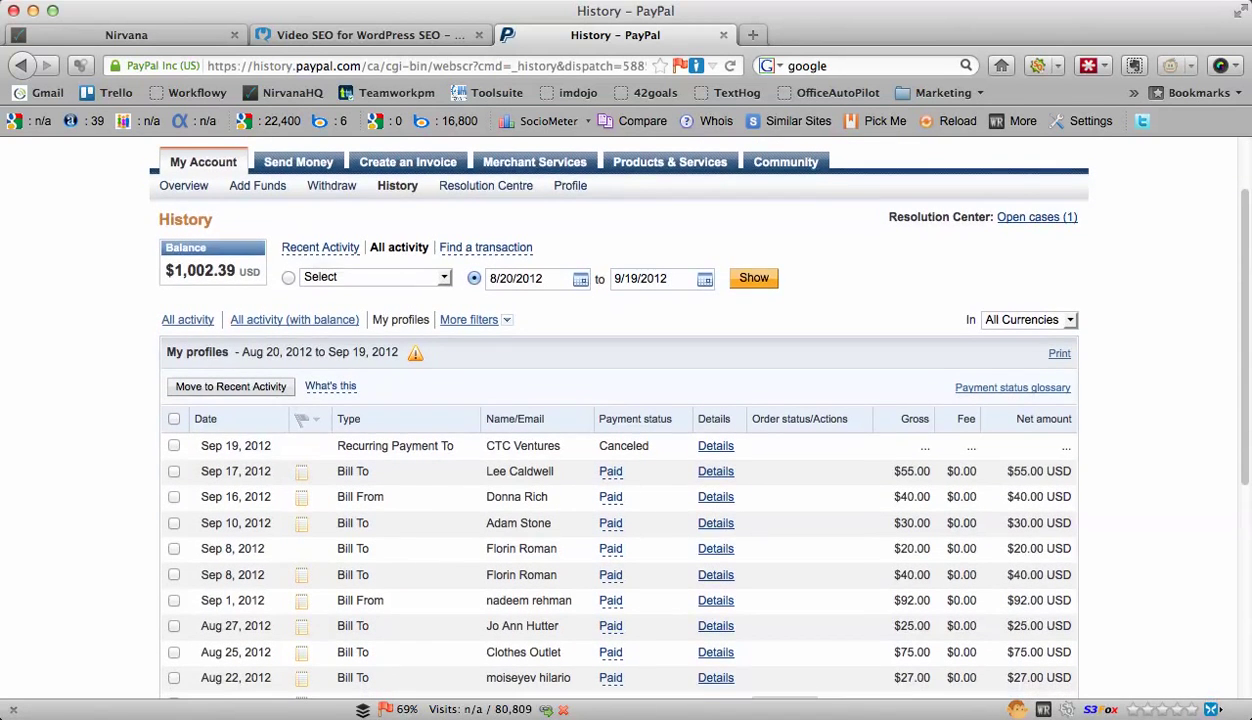
{"action": "scroll", "coordinate": [685, 410], "scroll_direction": "down", "scroll_amount": 1}
{"action": "scroll", "coordinate": [685, 410], "scroll_direction": "down", "scroll_amount": 3}
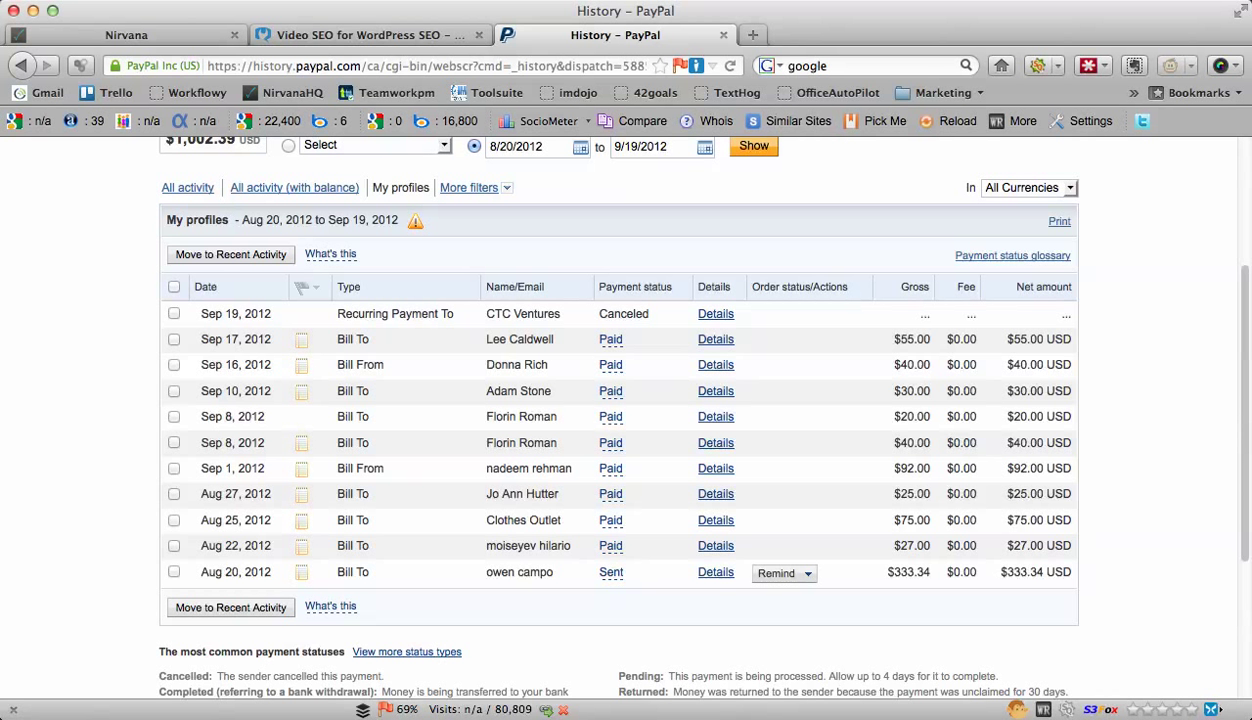
{"action": "scroll", "coordinate": [330, 600], "scroll_direction": "up", "scroll_amount": 5}
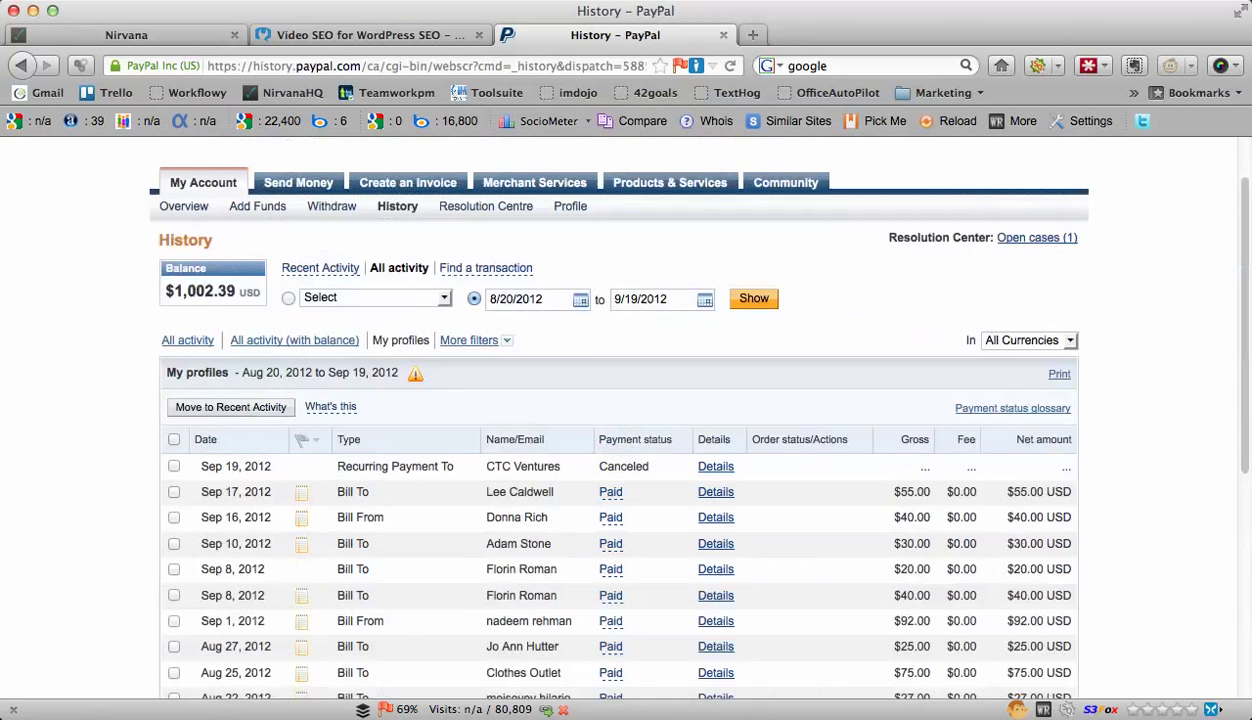
{"action": "left_click", "coordinate": [469, 407]}
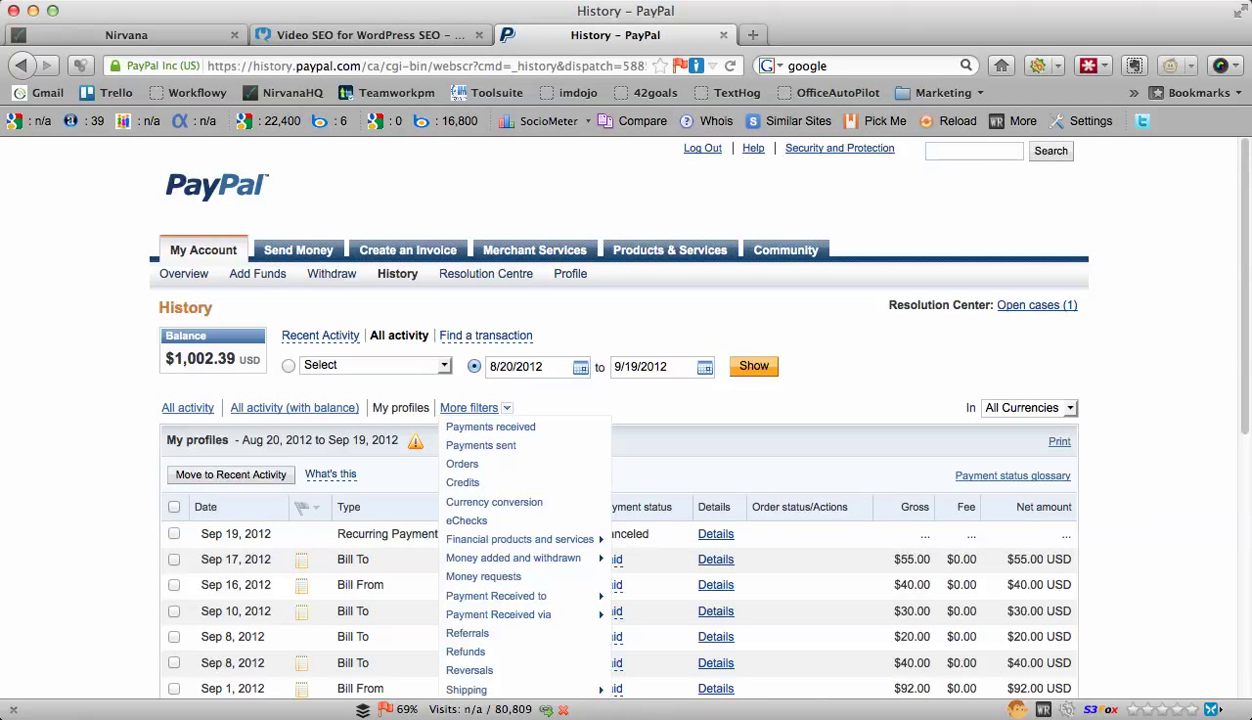
- Switch the history filter to Subscriptions and agreements > Billing agreements
{"action": "scroll", "coordinate": [500, 482], "scroll_direction": "down", "scroll_amount": 3}
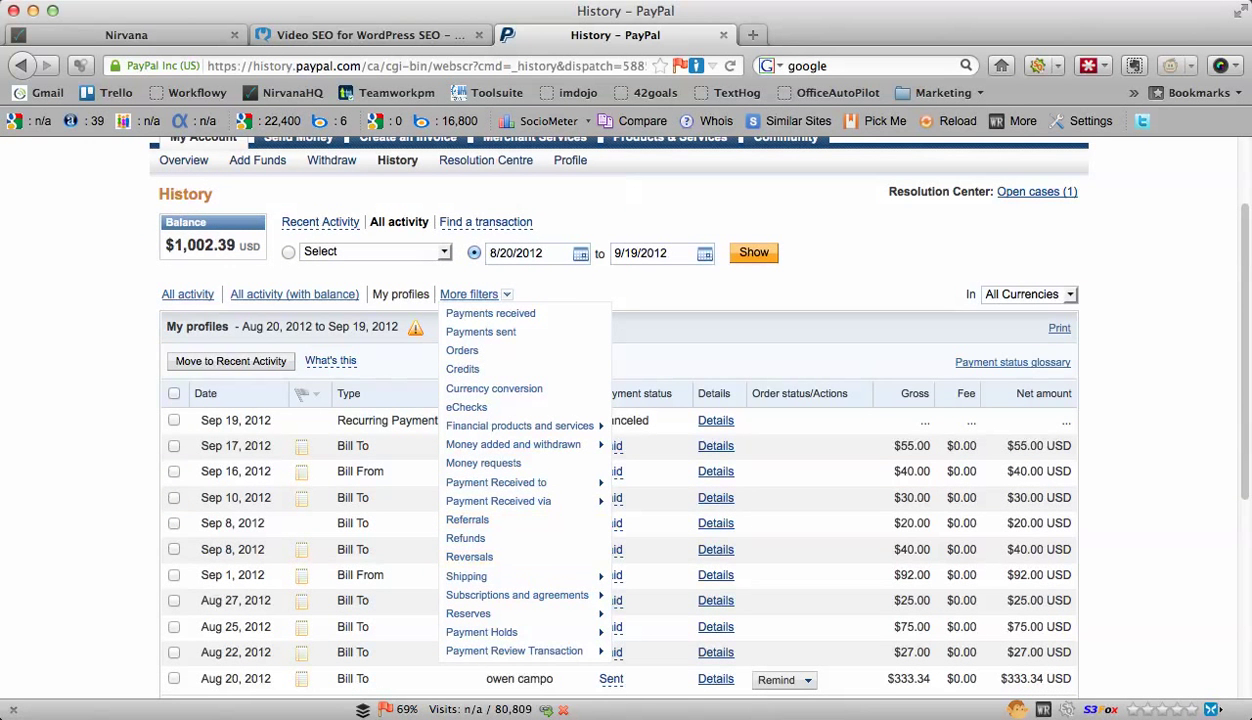
{"action": "left_click", "coordinate": [651, 595]}
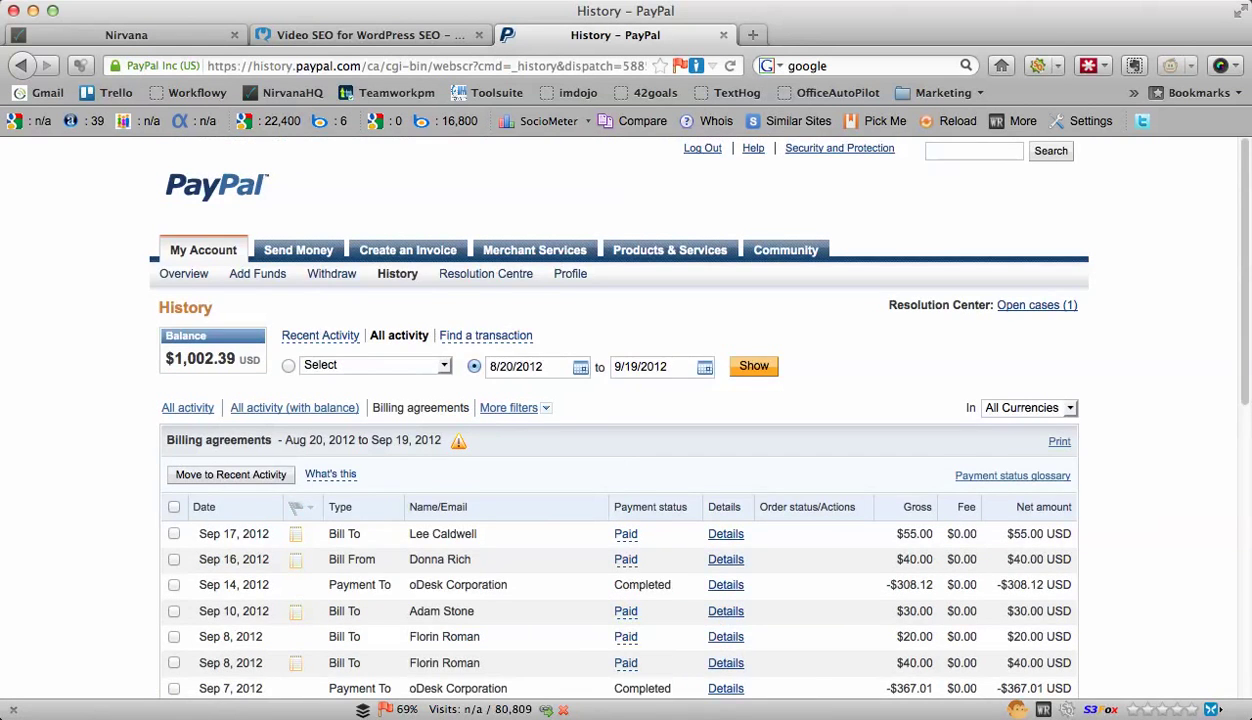
{"action": "scroll", "coordinate": [616, 450], "scroll_direction": "down", "scroll_amount": 3}
{"action": "scroll", "coordinate": [616, 420], "scroll_direction": "up", "scroll_amount": 2}
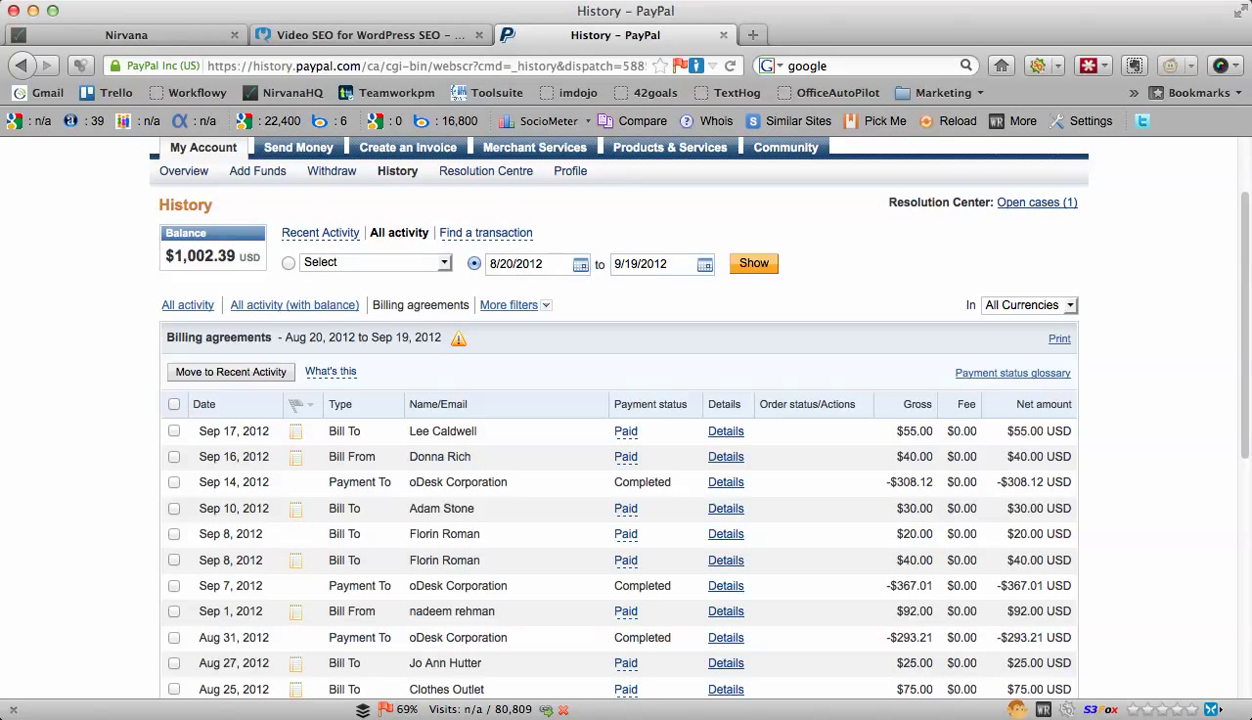
- Filter history to Recurring payments > Transactions and review the CTC Ventures, Noble Samurai, EasyTrackerPRO payments
{"action": "left_click", "coordinate": [509, 305]}
{"action": "mouse_move", "coordinate": [510, 587]}
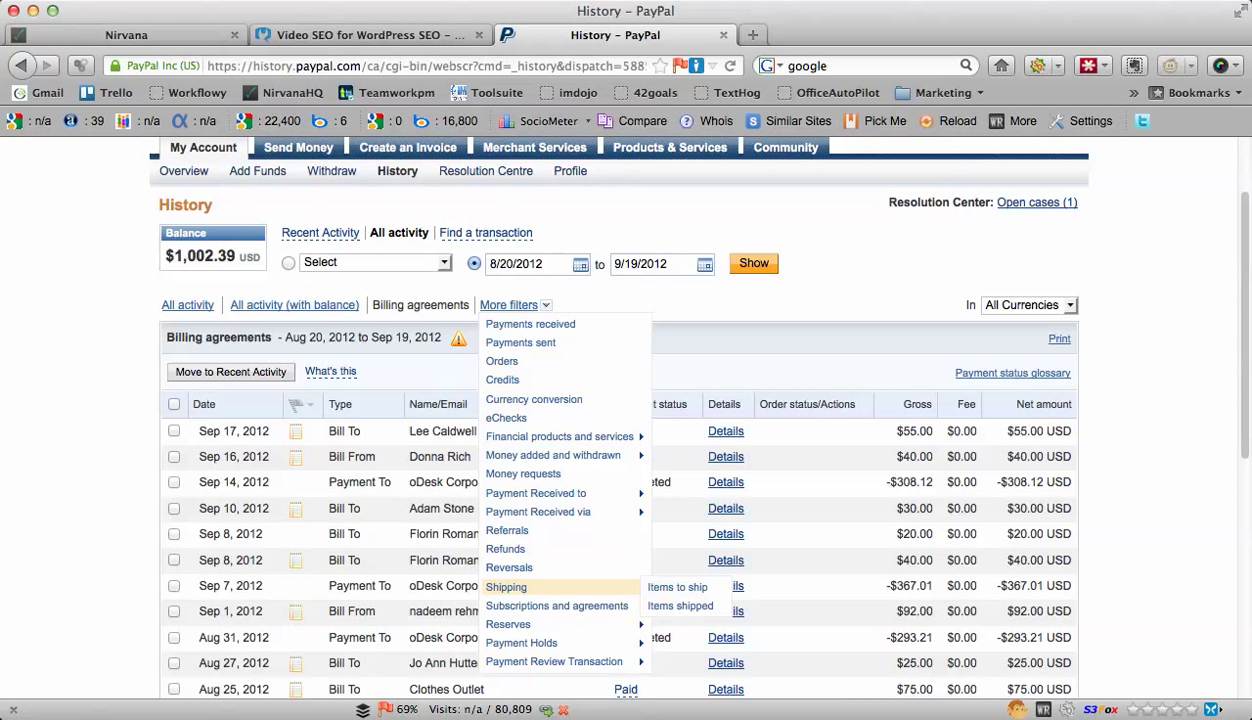
{"action": "mouse_move", "coordinate": [540, 606]}
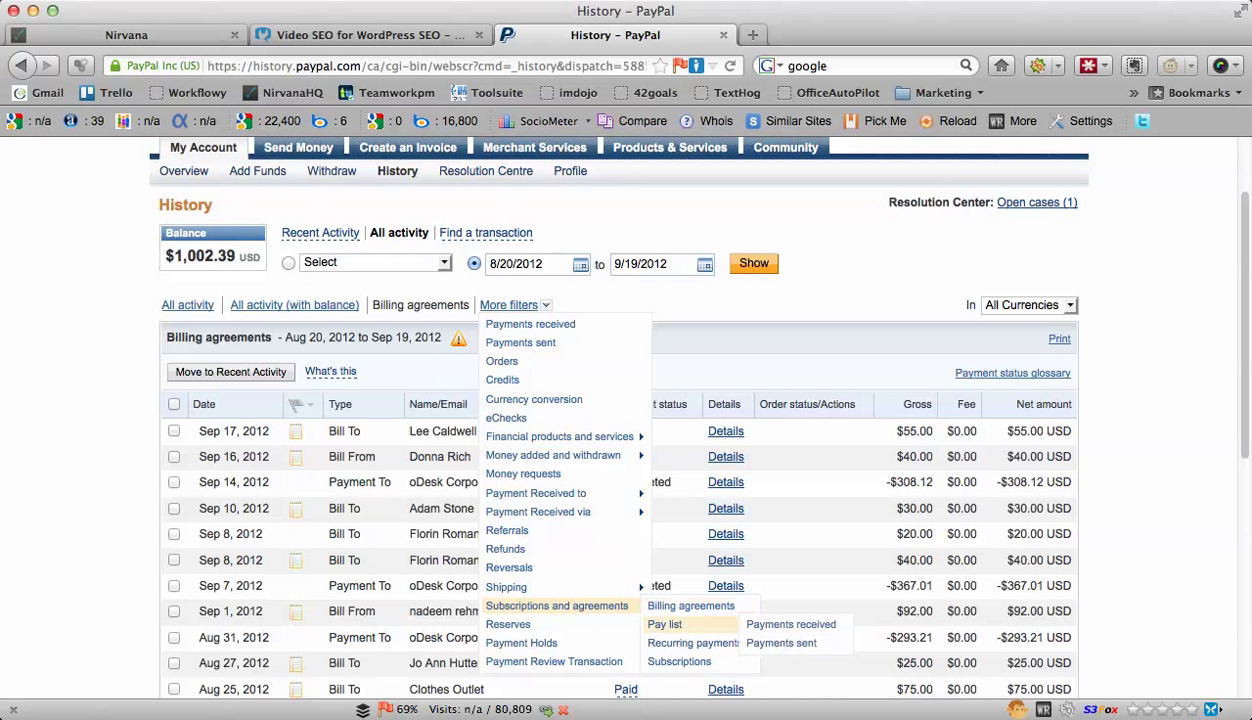
{"action": "mouse_move", "coordinate": [693, 643]}
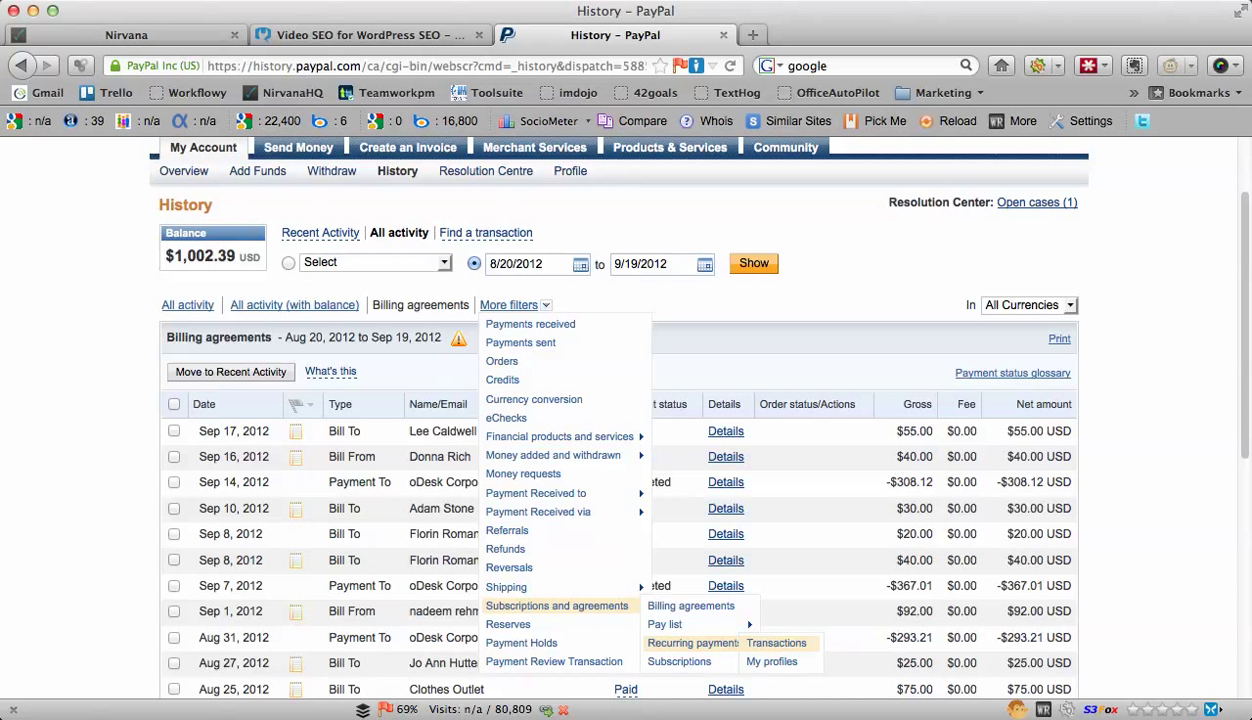
{"action": "left_click", "coordinate": [776, 643]}
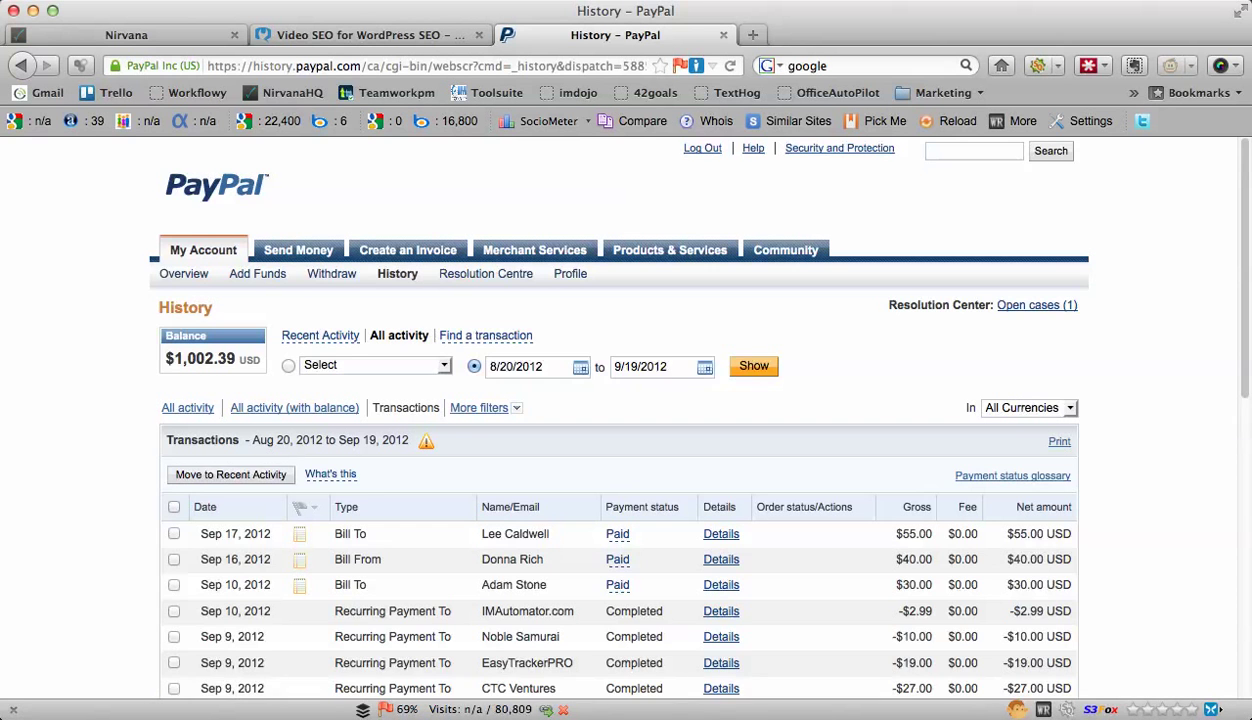
{"action": "scroll", "coordinate": [626, 420], "scroll_direction": "down", "scroll_amount": 2}
{"action": "scroll", "coordinate": [626, 420], "scroll_direction": "down", "scroll_amount": 1}
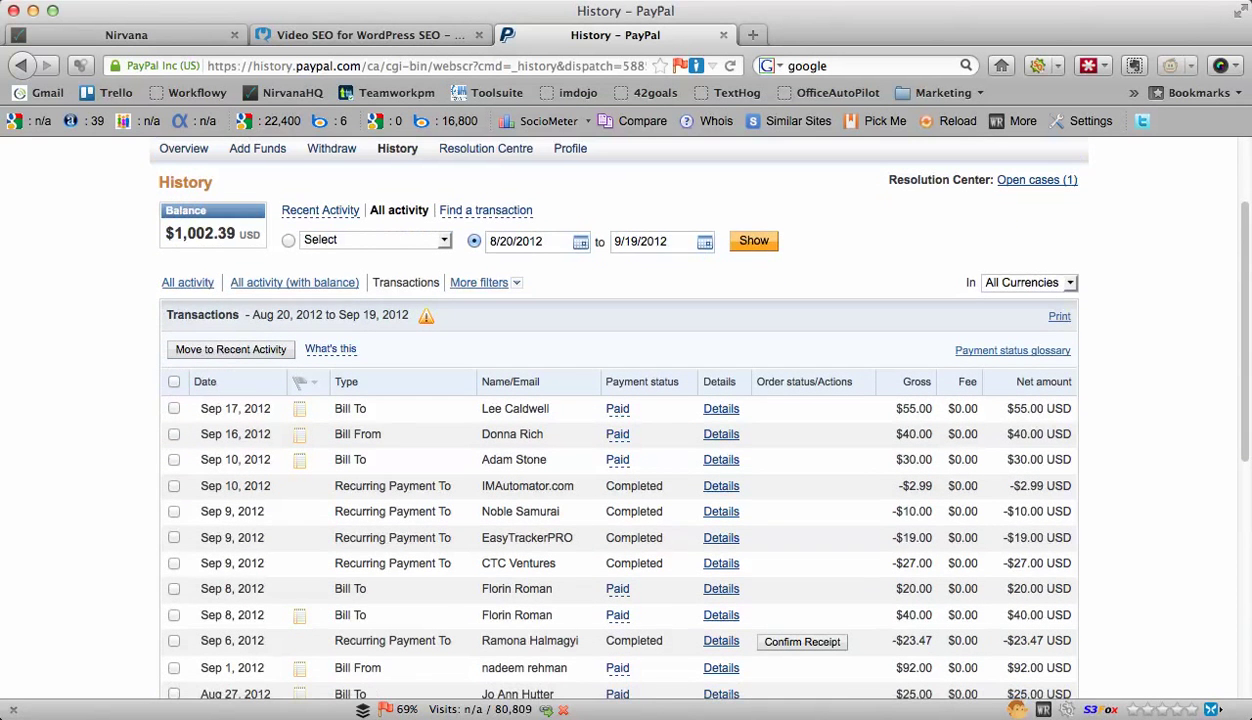
{"action": "scroll", "coordinate": [626, 420], "scroll_direction": "down", "scroll_amount": 2}
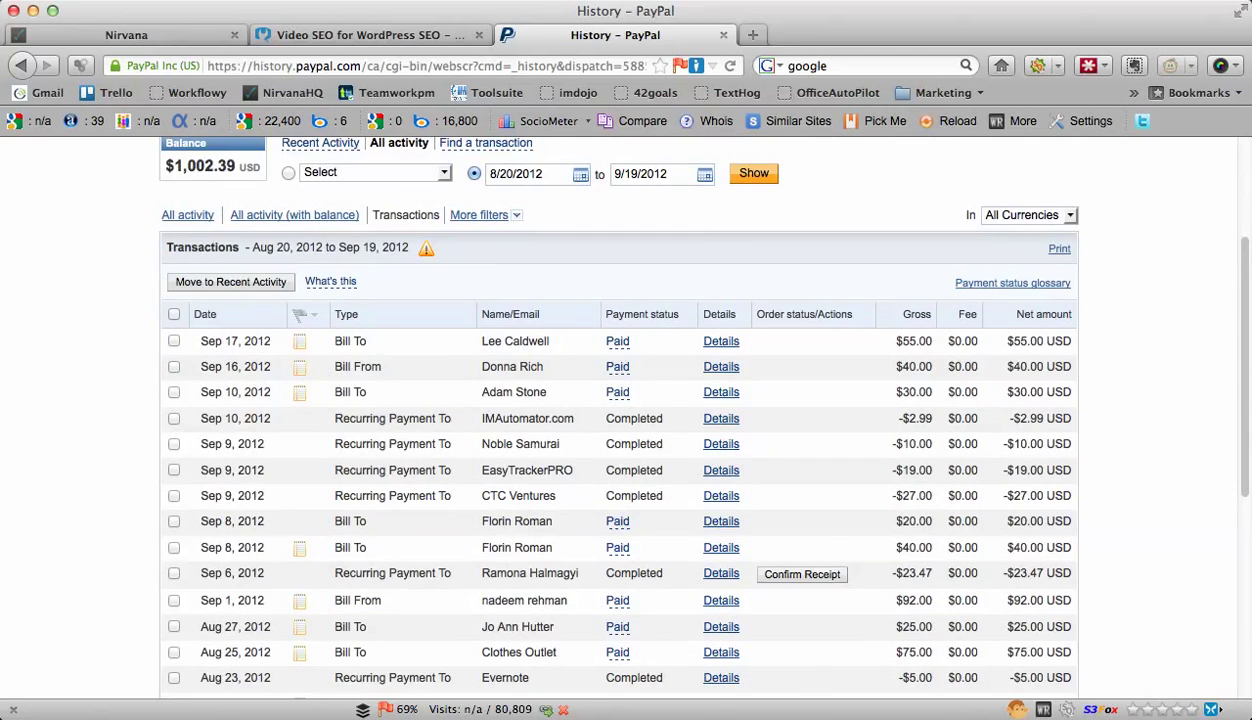
{"action": "scroll", "coordinate": [626, 420], "scroll_direction": "down", "scroll_amount": 3}
{"action": "scroll", "coordinate": [626, 420], "scroll_direction": "up", "scroll_amount": 8}
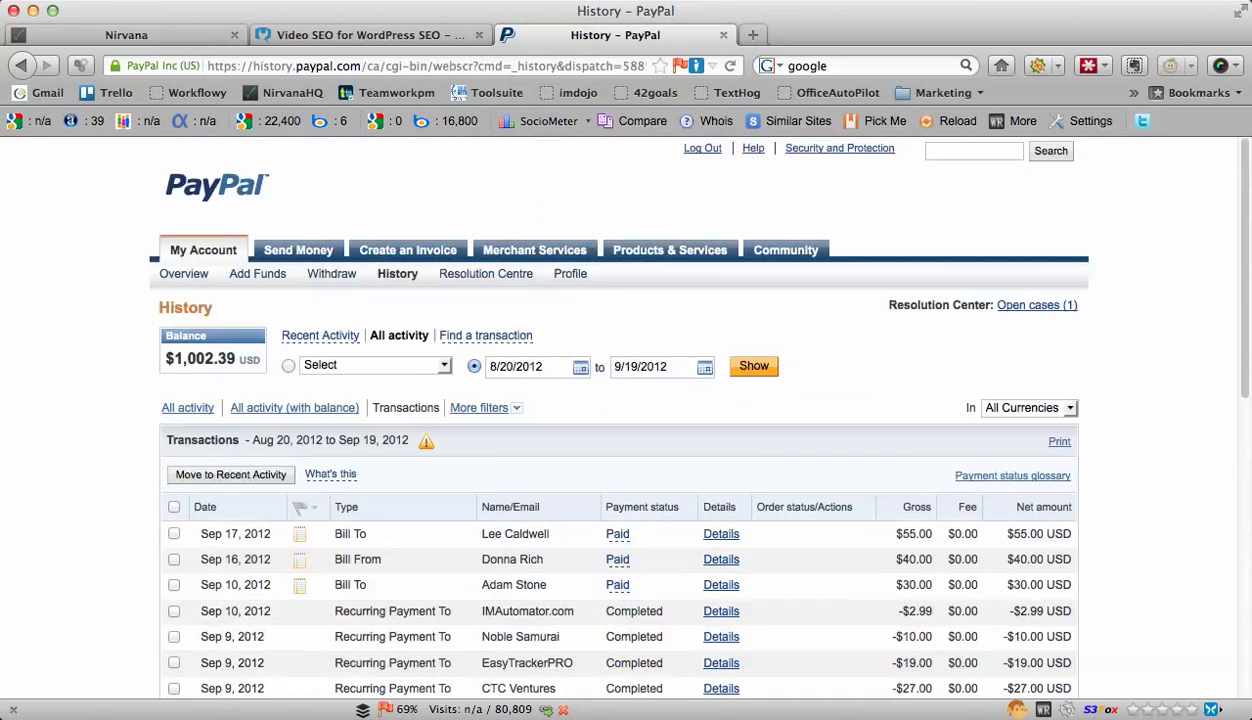